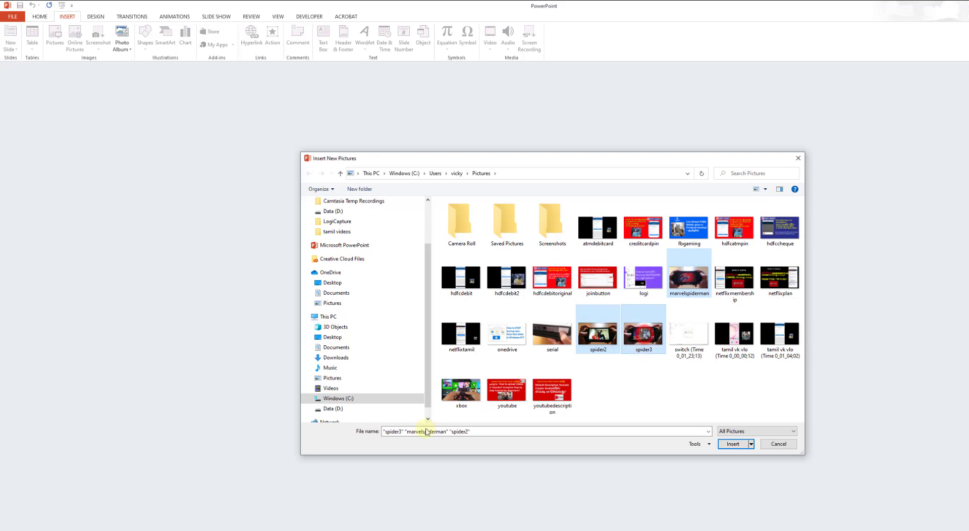
Add the xbox and serial pictures to the current file selection and insert all five selected pictures into the photo album
{"action": "left_click", "coordinate": [462, 391], "text": "ctrl"}
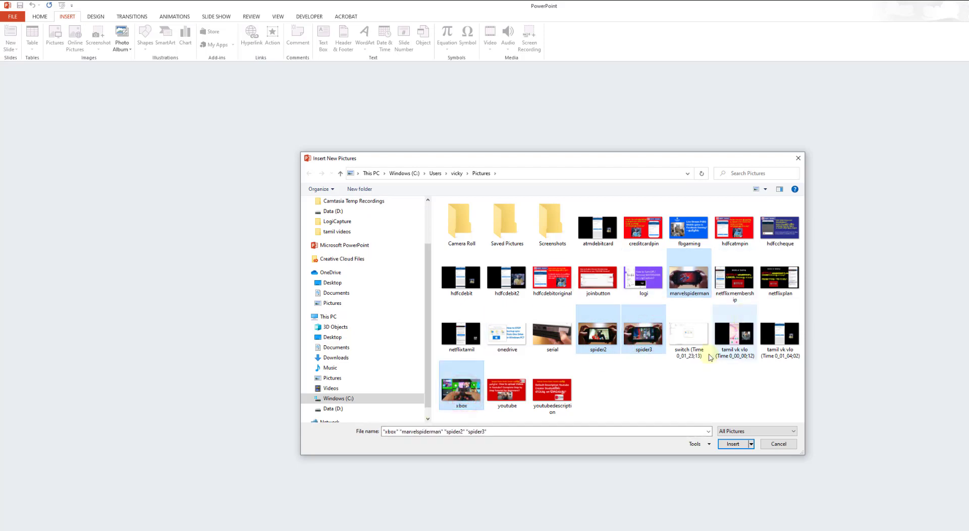
{"action": "left_click", "coordinate": [552, 334], "text": "ctrl"}
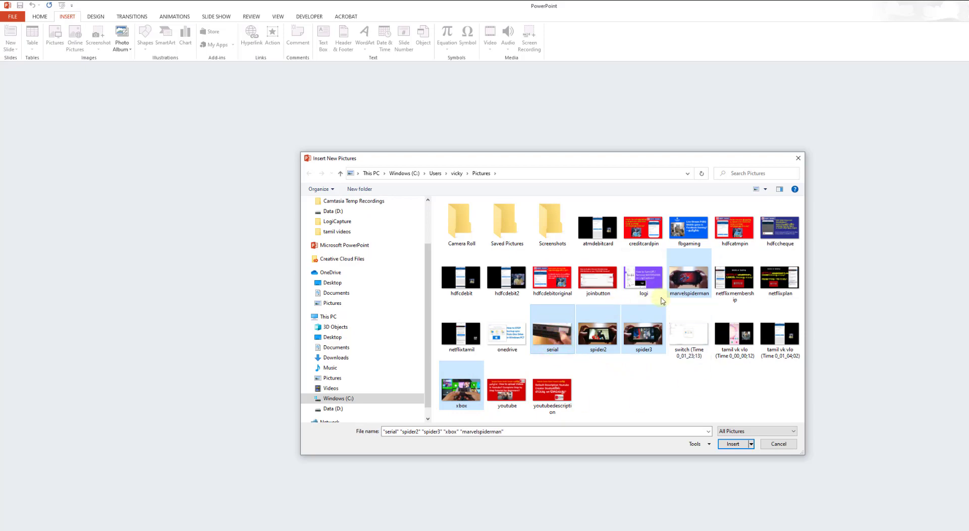
{"action": "left_click", "coordinate": [734, 444]}
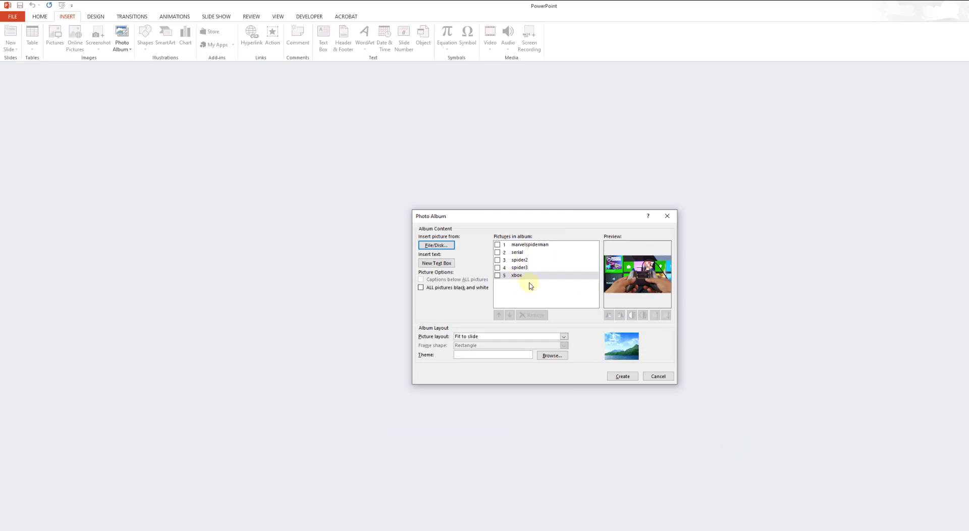
Check marvelspiderman, serial, spider2, spider3 and xbox in the album's picture list and create the photo album
{"action": "left_click", "coordinate": [498, 251]}
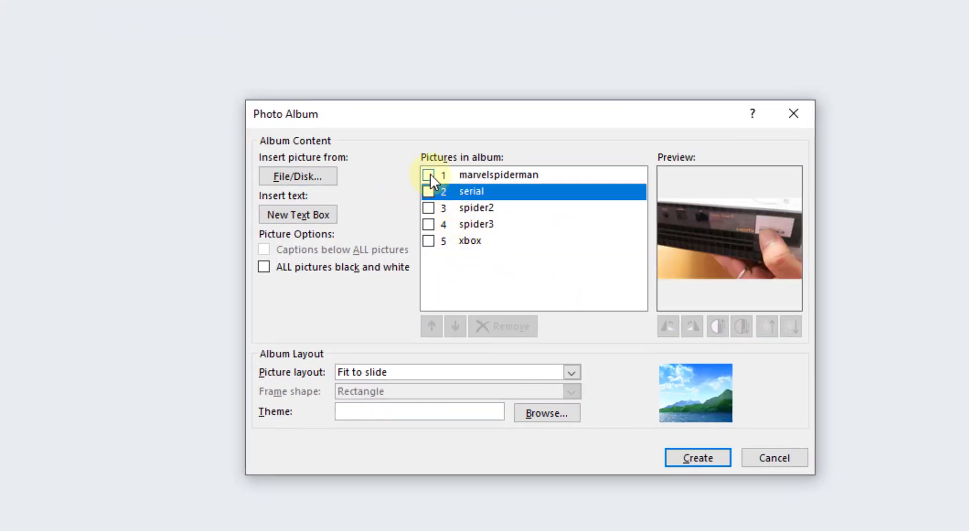
{"action": "left_click", "coordinate": [428, 175]}
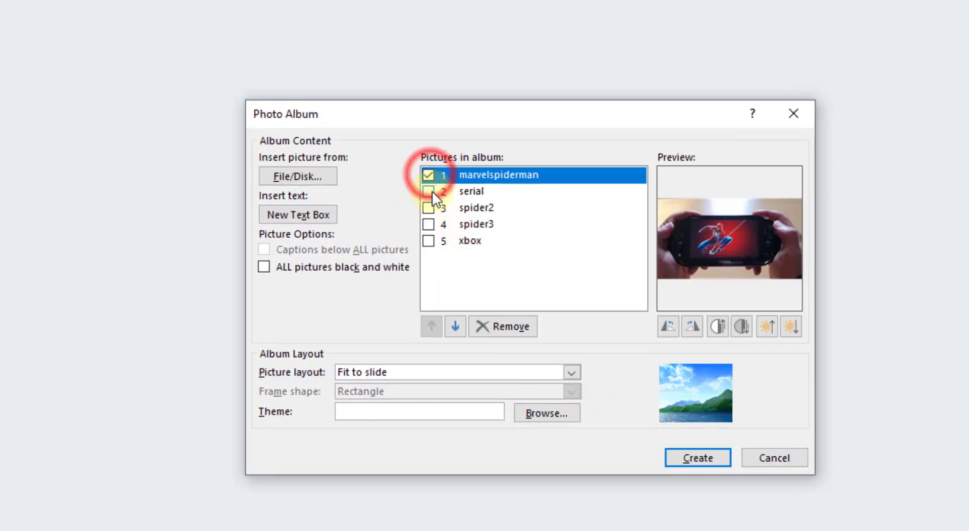
{"action": "left_click", "coordinate": [428, 191]}
{"action": "left_click", "coordinate": [429, 208]}
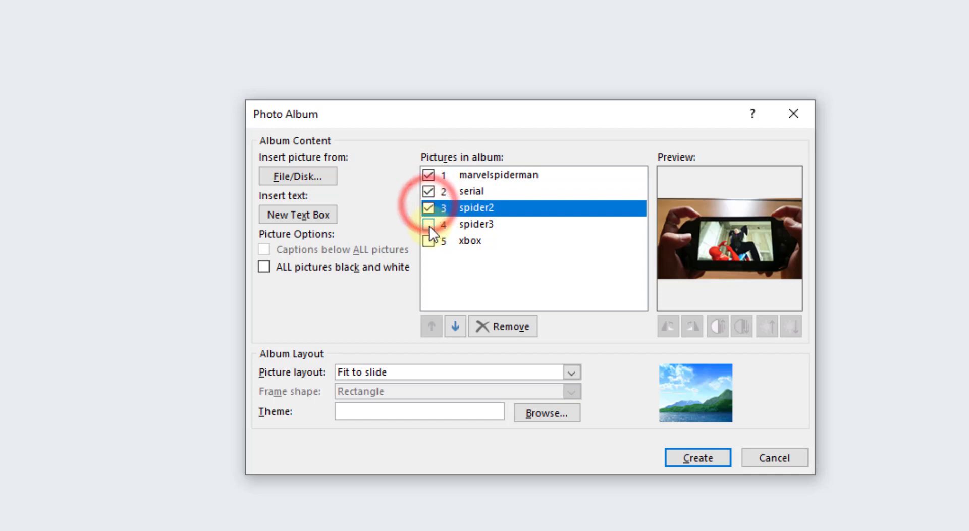
{"action": "left_click", "coordinate": [428, 224]}
{"action": "left_click", "coordinate": [429, 241]}
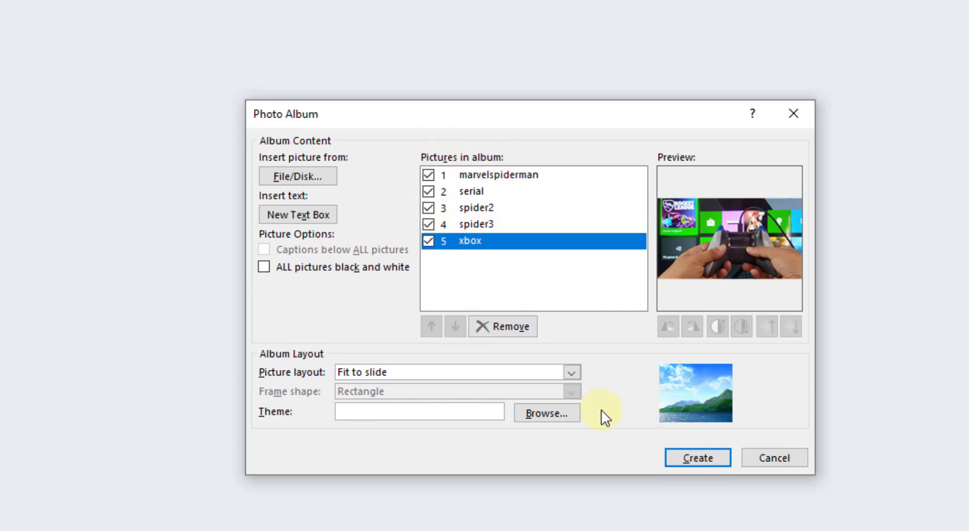
{"action": "left_click", "coordinate": [702, 460]}
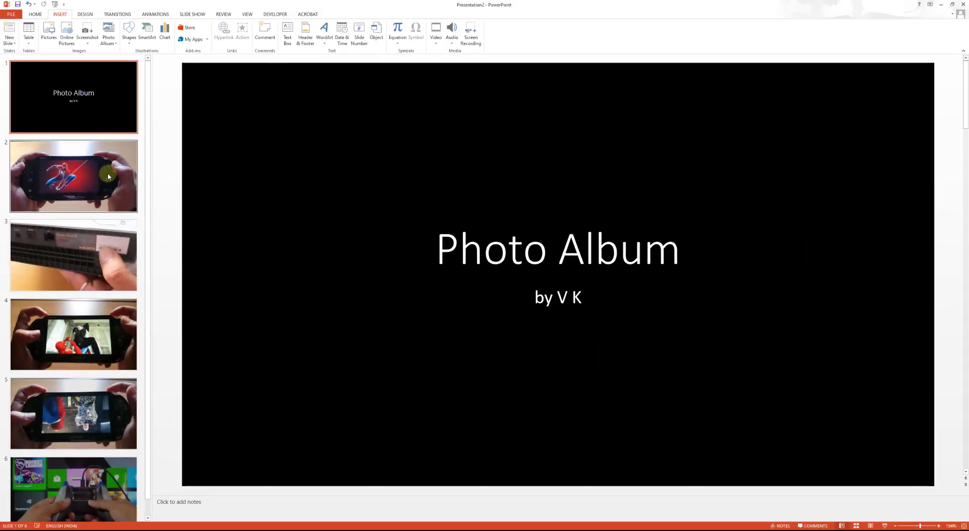
Try the Cut transition on slide 2, the red Spider-Man picture, and replace it with Fade
{"action": "left_click", "coordinate": [54, 98]}
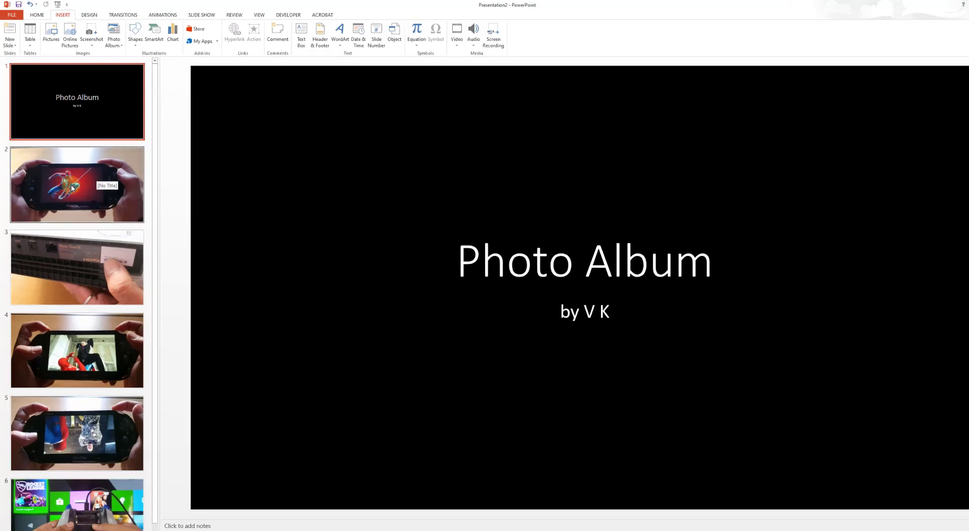
{"action": "left_click", "coordinate": [74, 182]}
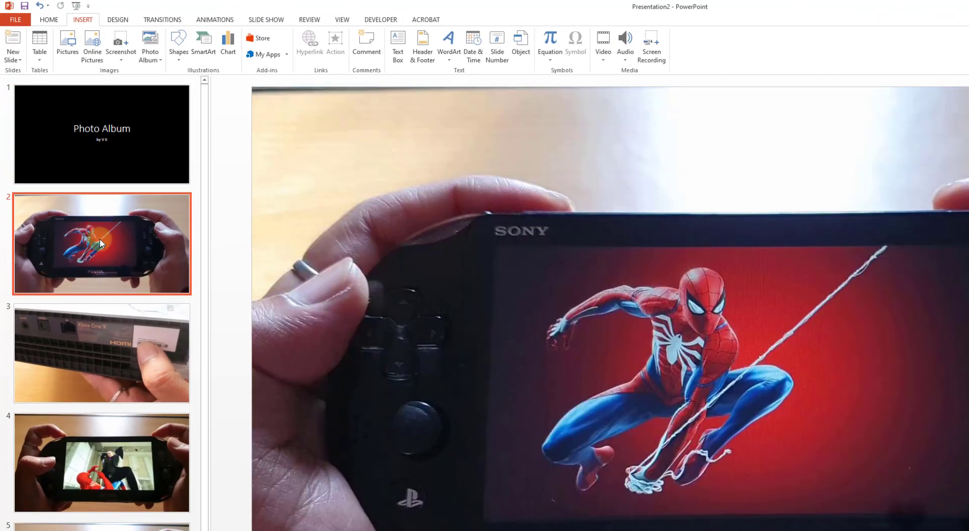
{"action": "left_click", "coordinate": [49, 19]}
{"action": "left_click", "coordinate": [162, 20]}
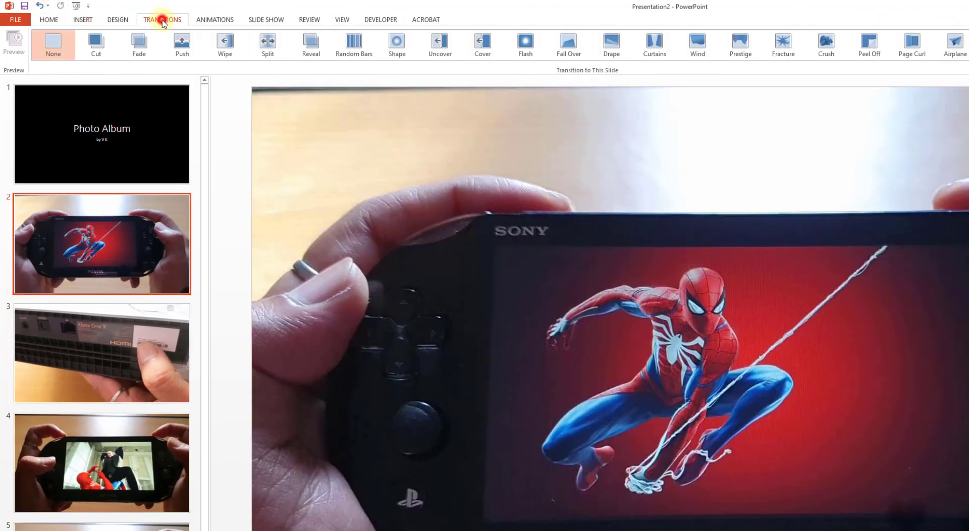
{"action": "left_click", "coordinate": [103, 49]}
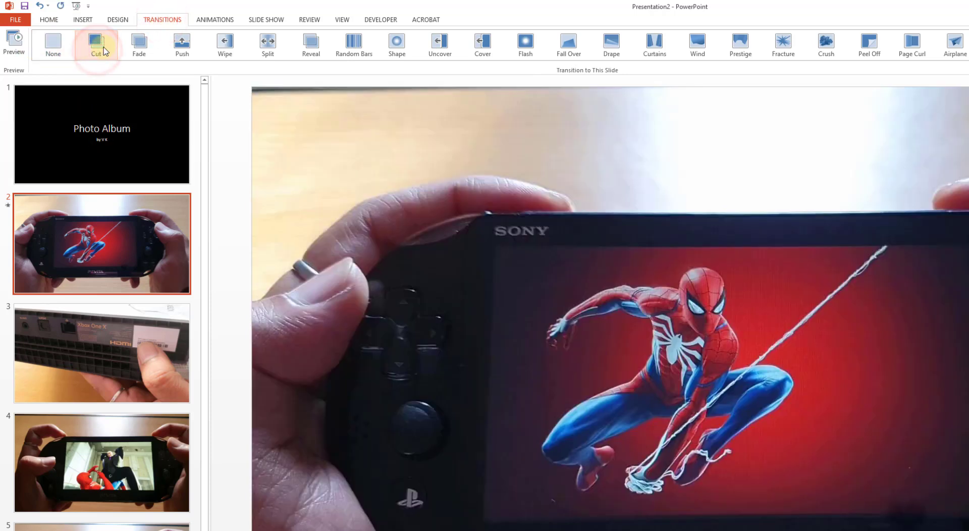
{"action": "left_click", "coordinate": [136, 44]}
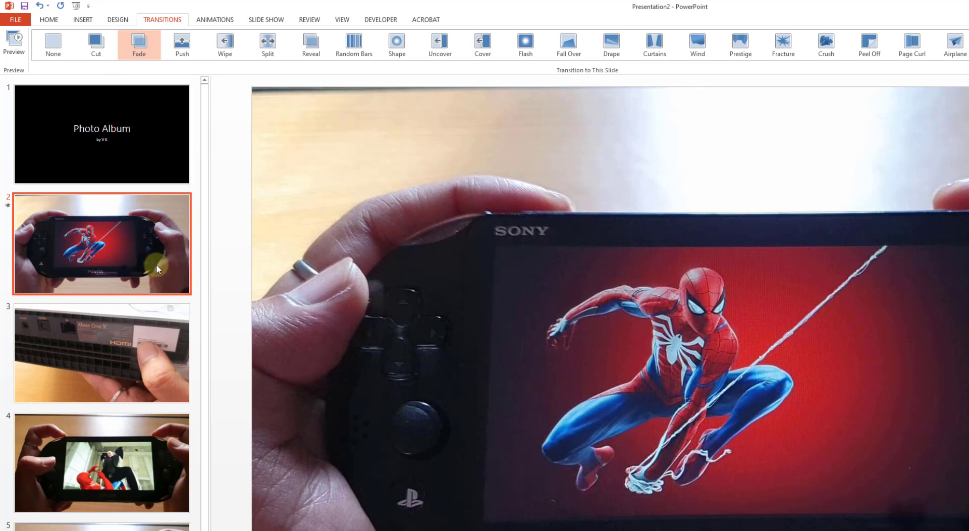
Apply the Wipe transition to slide 3 and the Random Bars transition to slide 4
{"action": "left_click", "coordinate": [119, 334]}
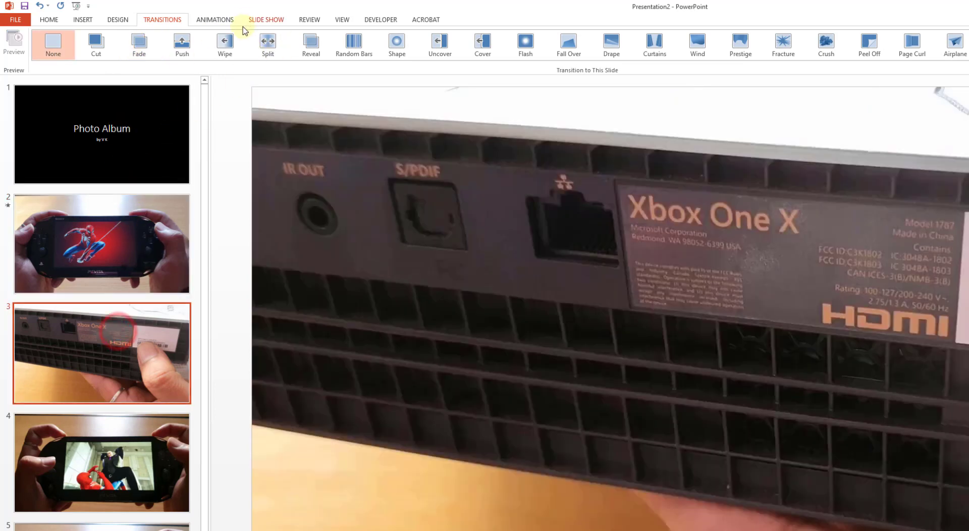
{"action": "left_click", "coordinate": [225, 45]}
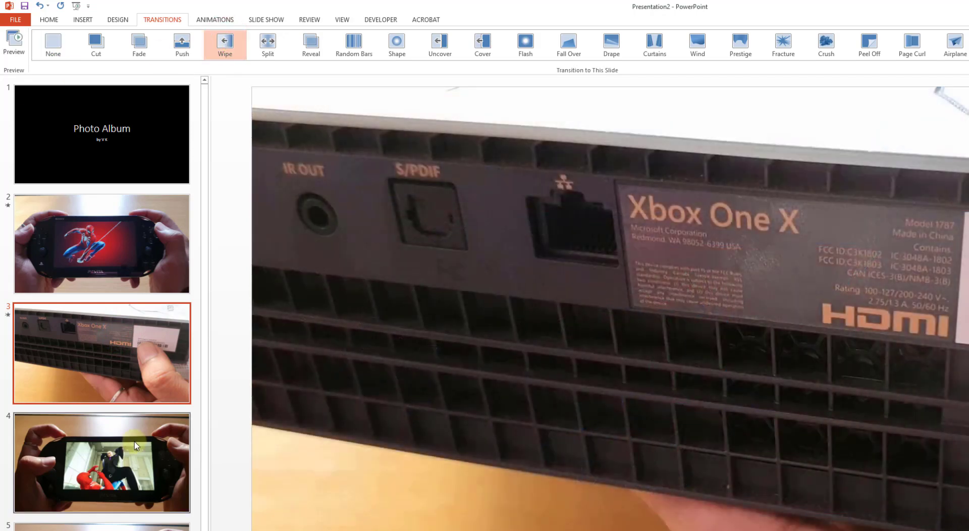
{"action": "left_click", "coordinate": [136, 446]}
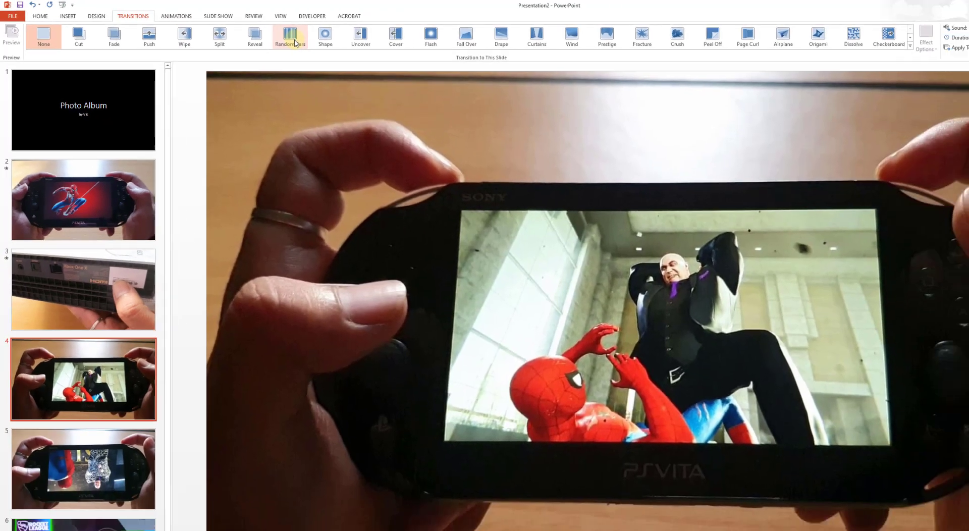
{"action": "left_click", "coordinate": [354, 43]}
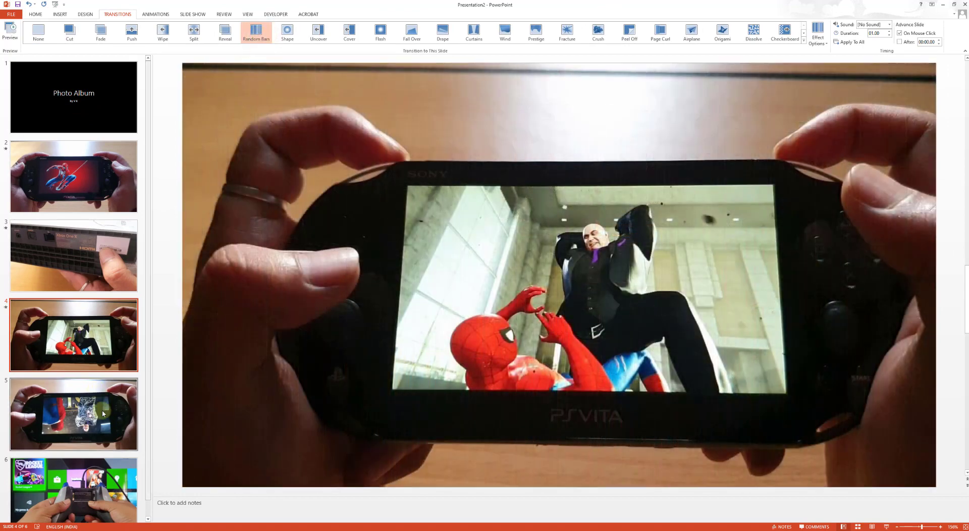
Apply the Flash transition to slide 5 and the Wind transition to slide 6
{"action": "left_click", "coordinate": [103, 414]}
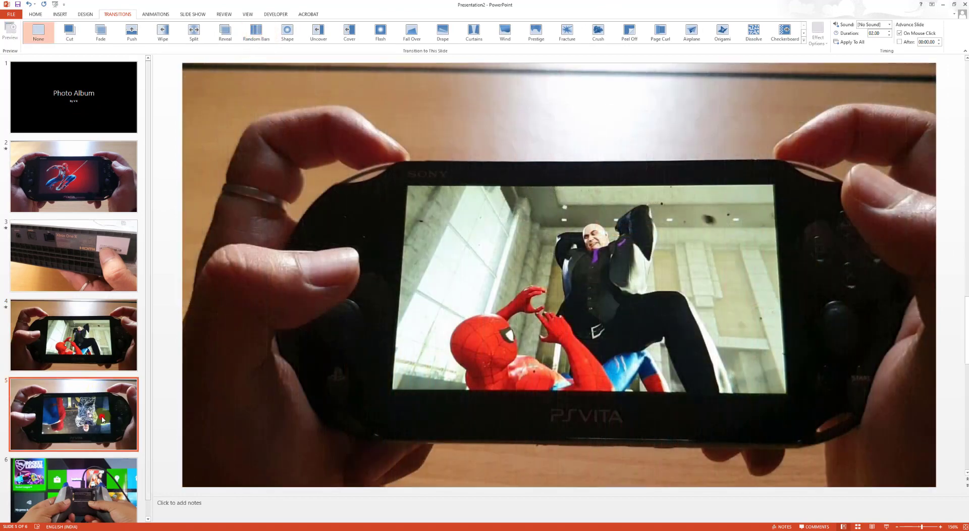
{"action": "left_click", "coordinate": [381, 33]}
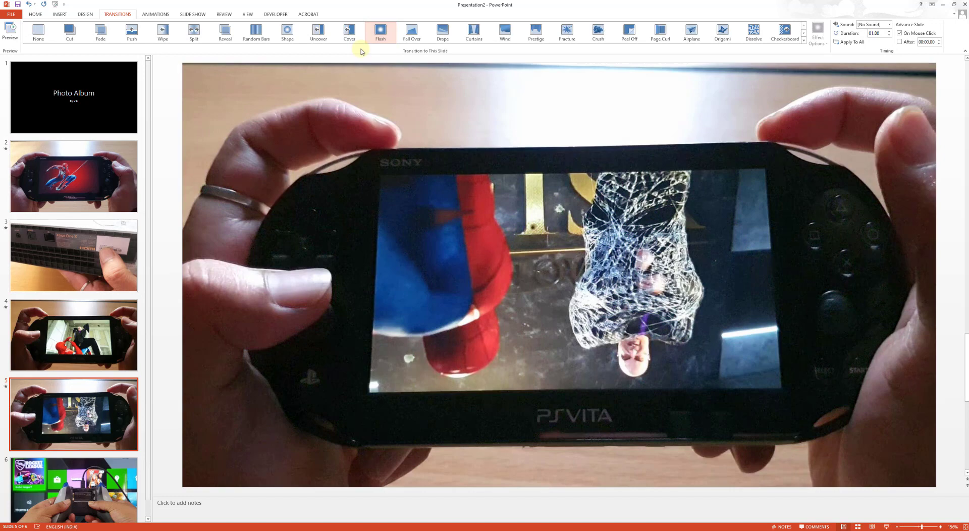
{"action": "left_click", "coordinate": [114, 477]}
{"action": "left_click", "coordinate": [504, 30]}
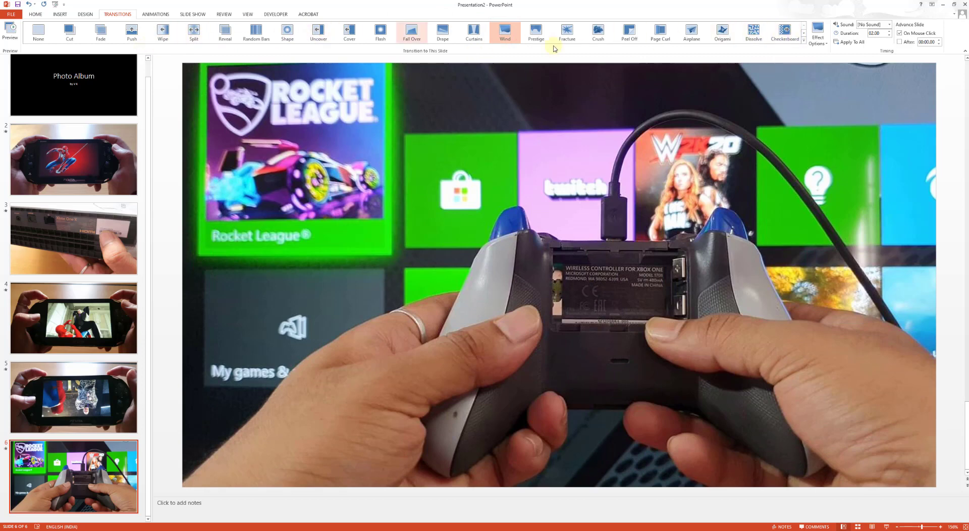
Turn off advancing on mouse click, enable automatic advance after 00:00.05, and apply the transition settings to all slides
{"action": "left_click", "coordinate": [889, 25]}
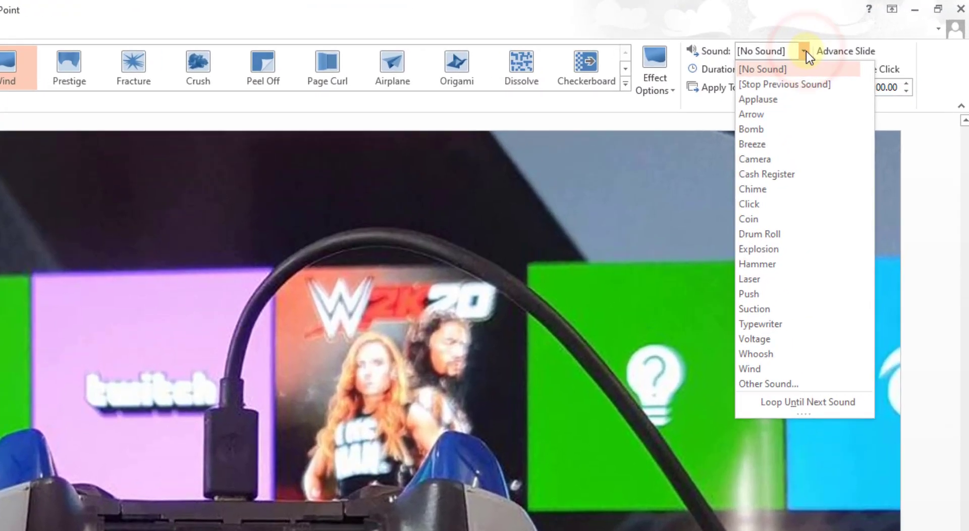
{"action": "left_click", "coordinate": [805, 51]}
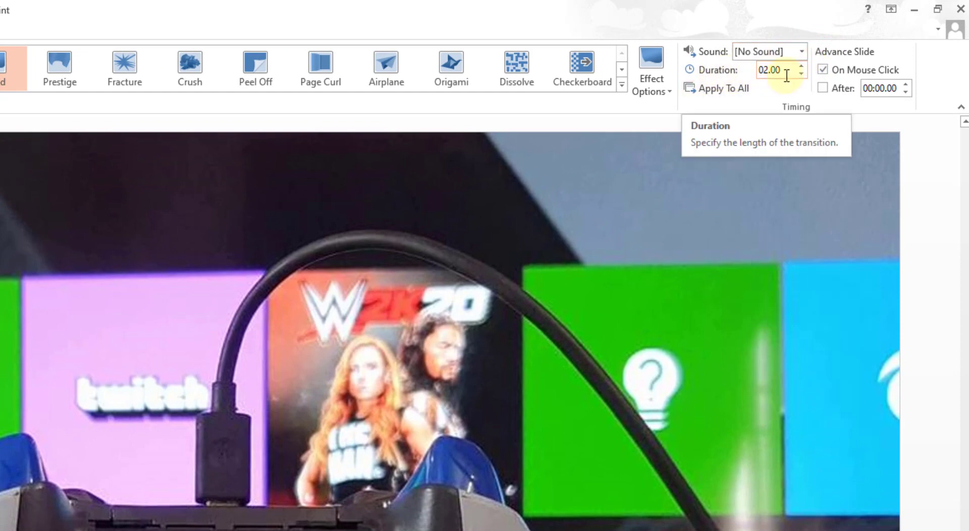
{"action": "left_click", "coordinate": [824, 70]}
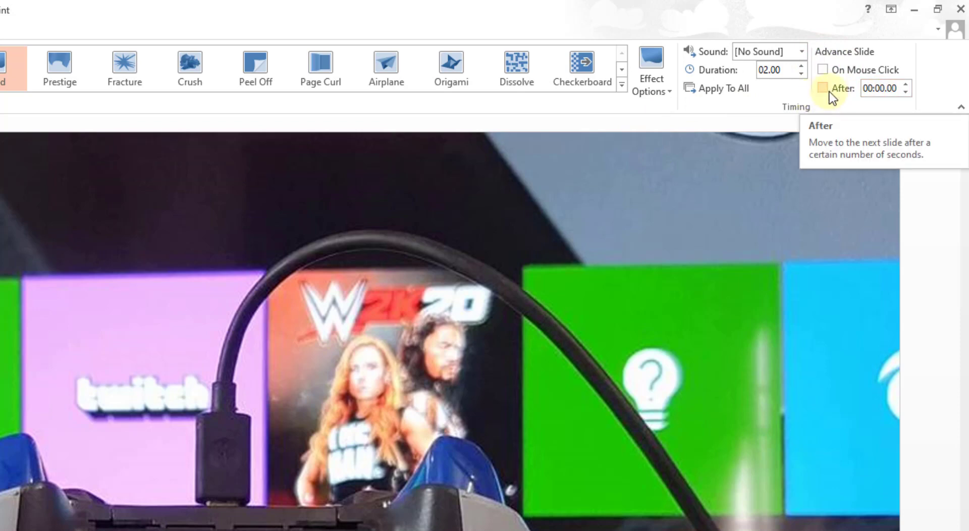
{"action": "left_click", "coordinate": [898, 90]}
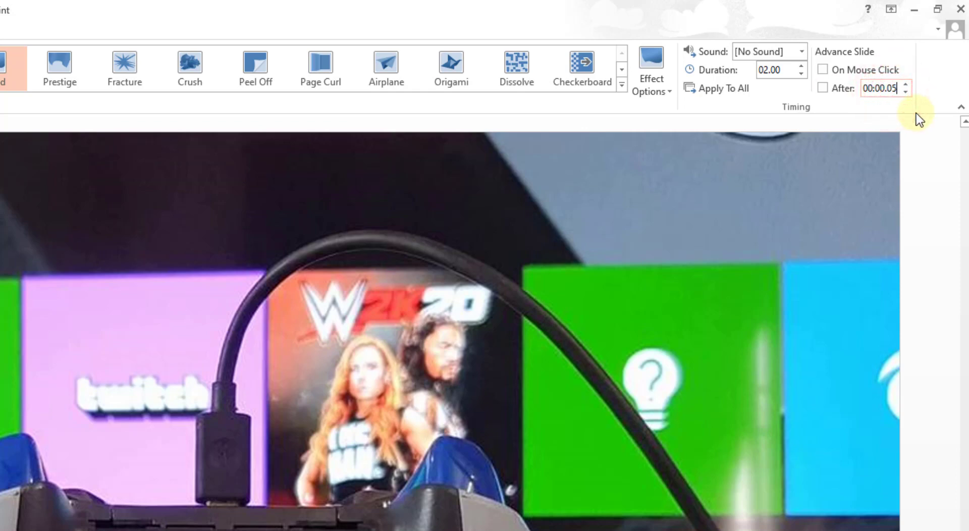
{"action": "left_click", "coordinate": [823, 89]}
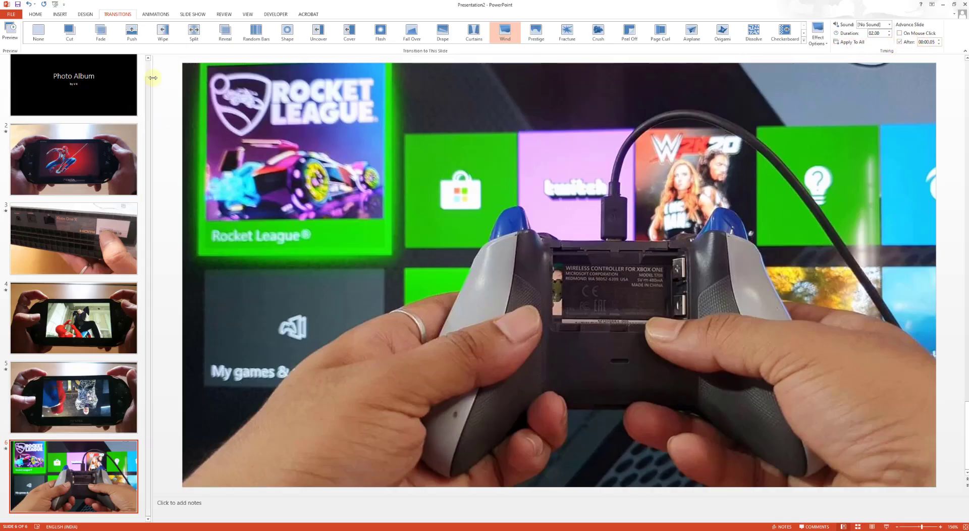
Play the slide show from the title slide to its end, exit it and reselect the title slide
{"action": "left_click", "coordinate": [150, 70]}
{"action": "left_click", "coordinate": [79, 94]}
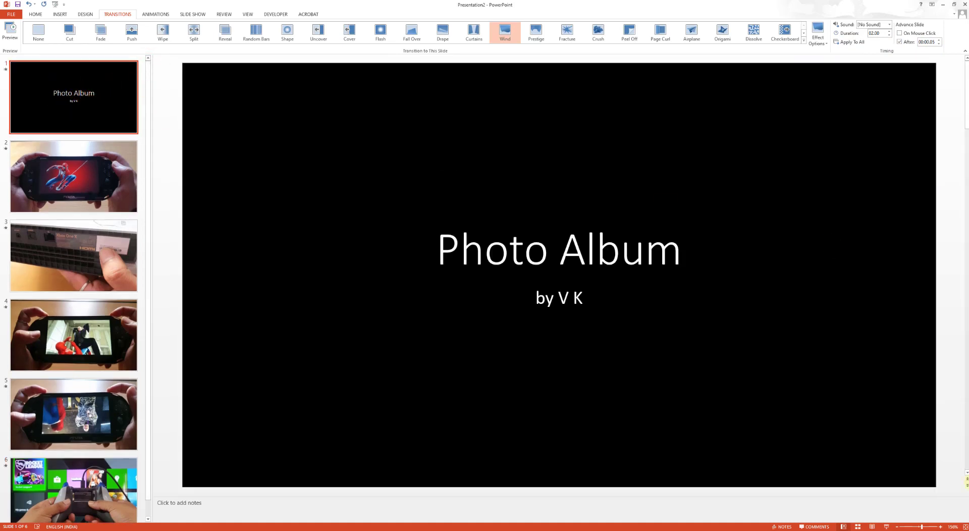
{"action": "left_click", "coordinate": [885, 527]}
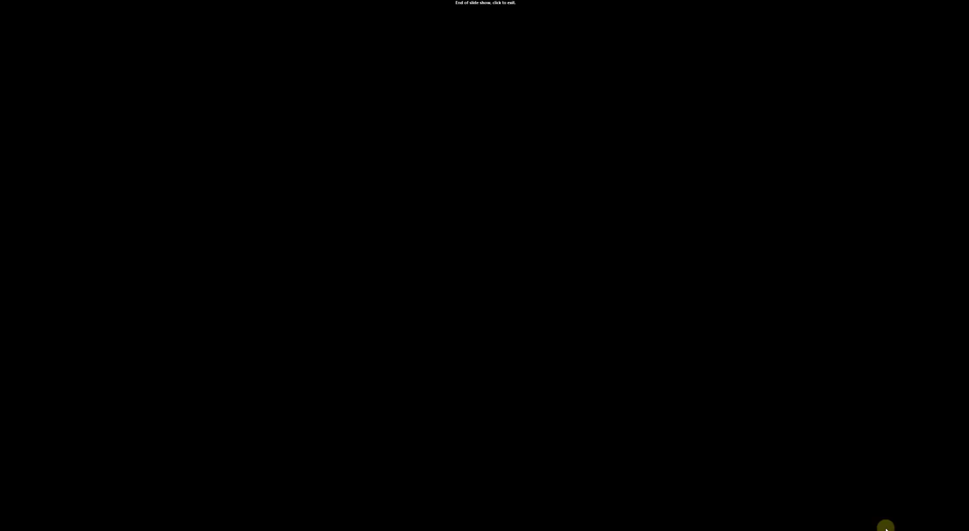
{"action": "left_click", "coordinate": [886, 528]}
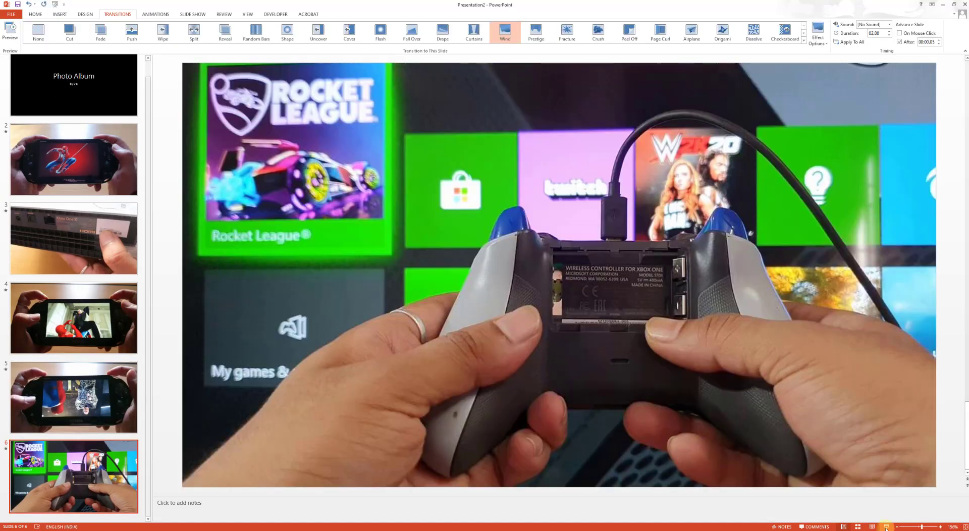
{"action": "scroll", "coordinate": [40, 198], "scroll_direction": "up", "scroll_amount": 2}
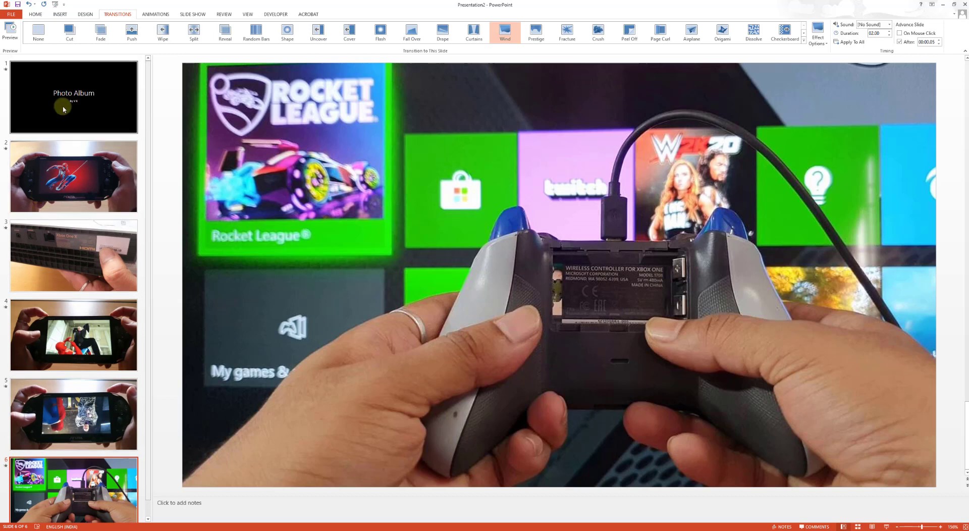
{"action": "left_click", "coordinate": [63, 108]}
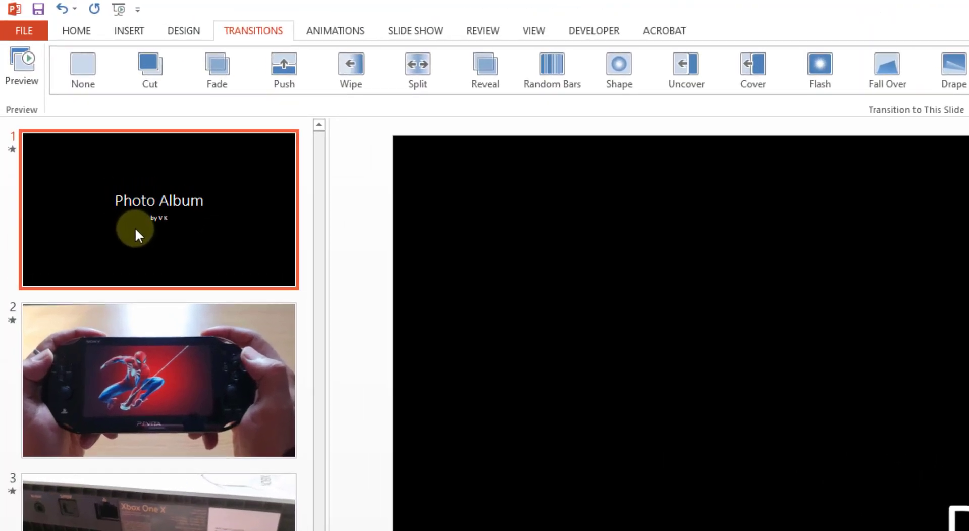
Start exporting the presentation as a video and select Presentation Quality (1920 x 1080)
{"action": "left_click", "coordinate": [28, 29]}
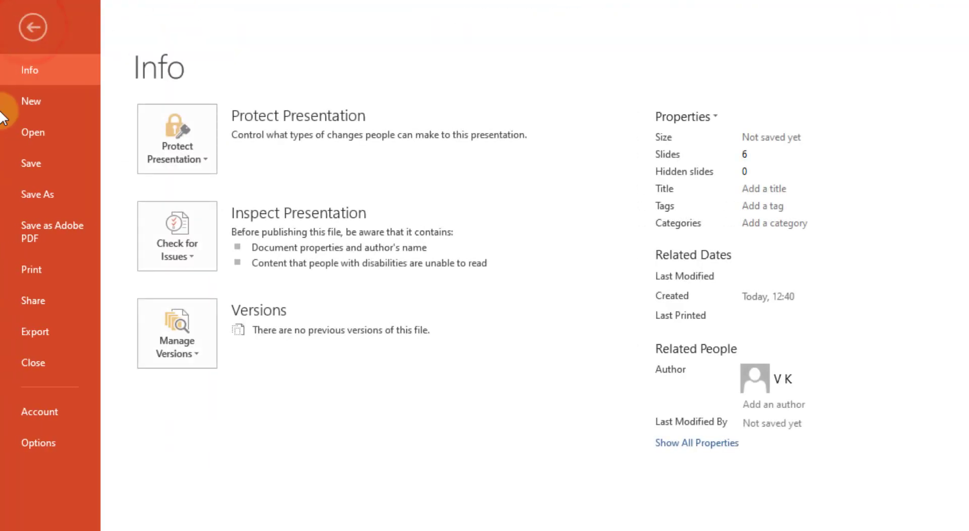
{"action": "left_click", "coordinate": [49, 331]}
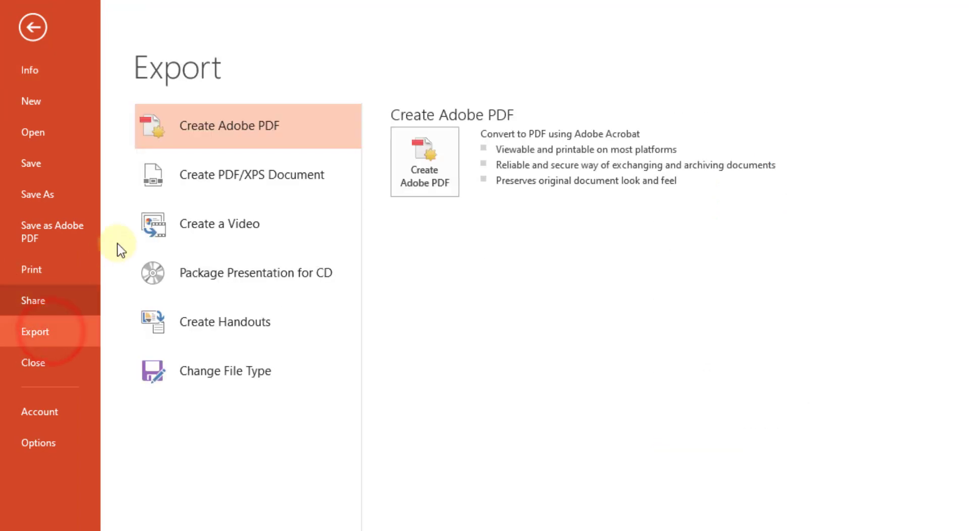
{"action": "left_click", "coordinate": [275, 226]}
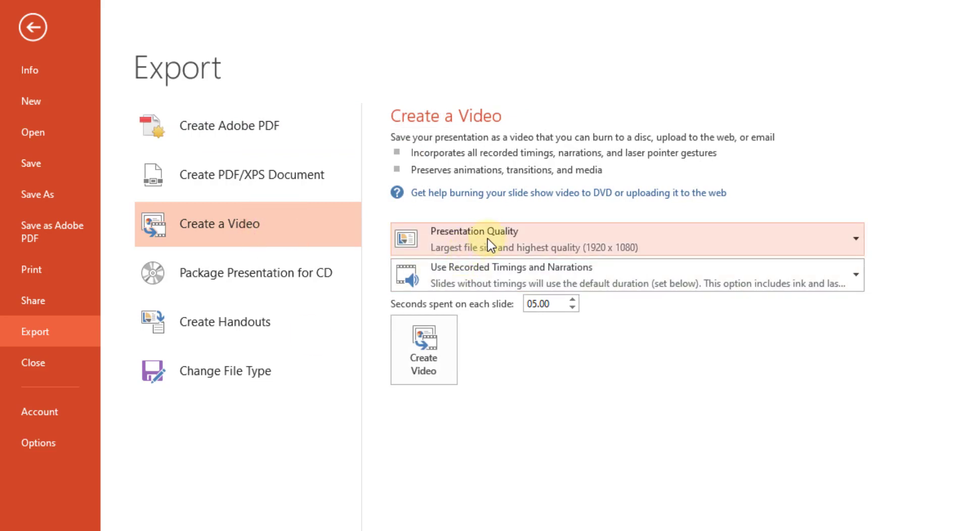
{"action": "left_click", "coordinate": [578, 240]}
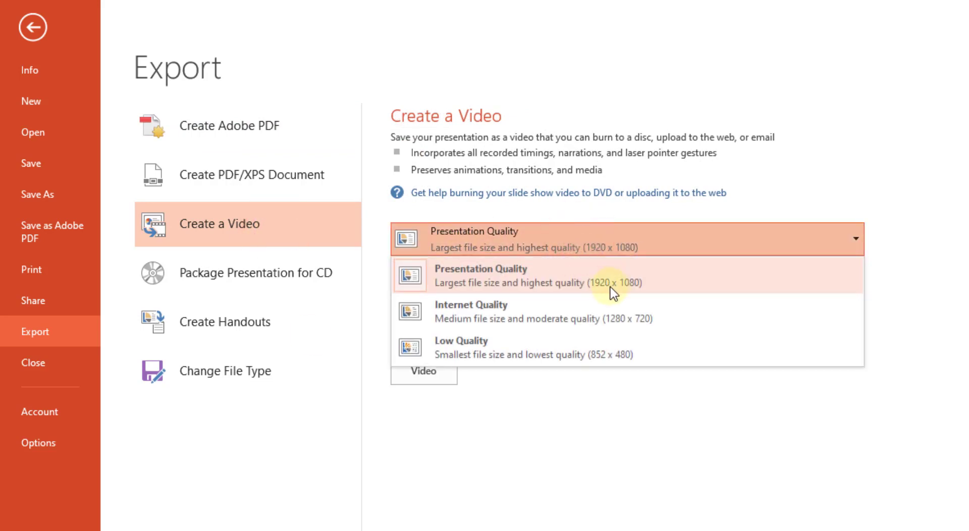
{"action": "left_click", "coordinate": [513, 269]}
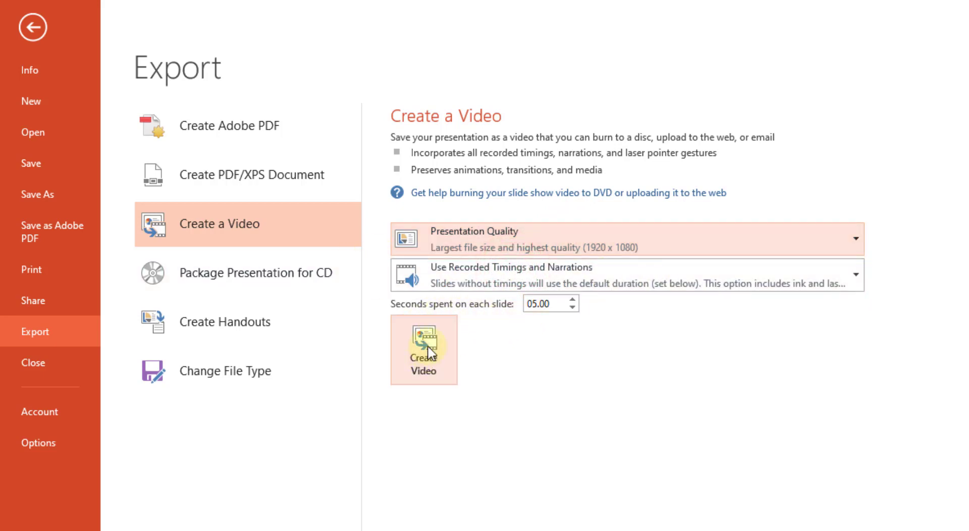
Set the video export to Don't Use Recorded Timings and Narrations, with 05.00 seconds spent on each slide
{"action": "left_click", "coordinate": [574, 301]}
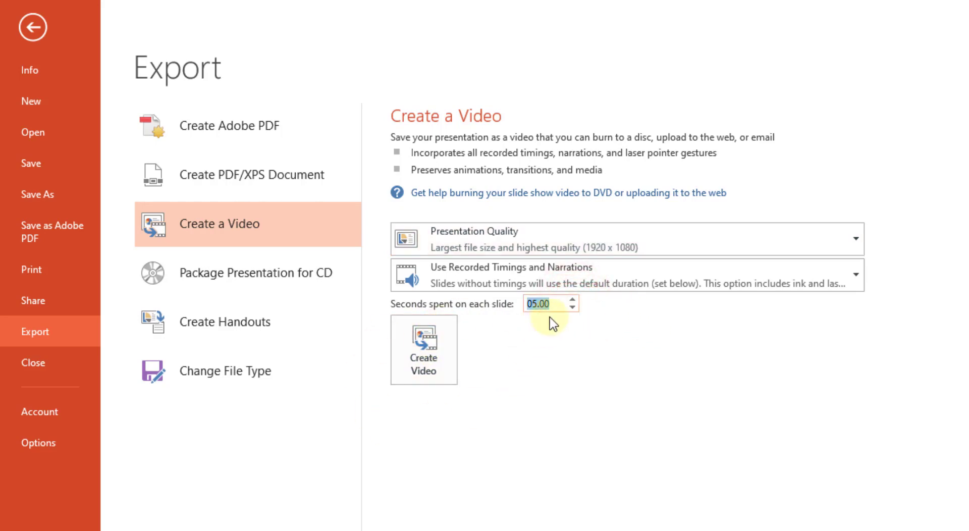
{"action": "left_click", "coordinate": [651, 277]}
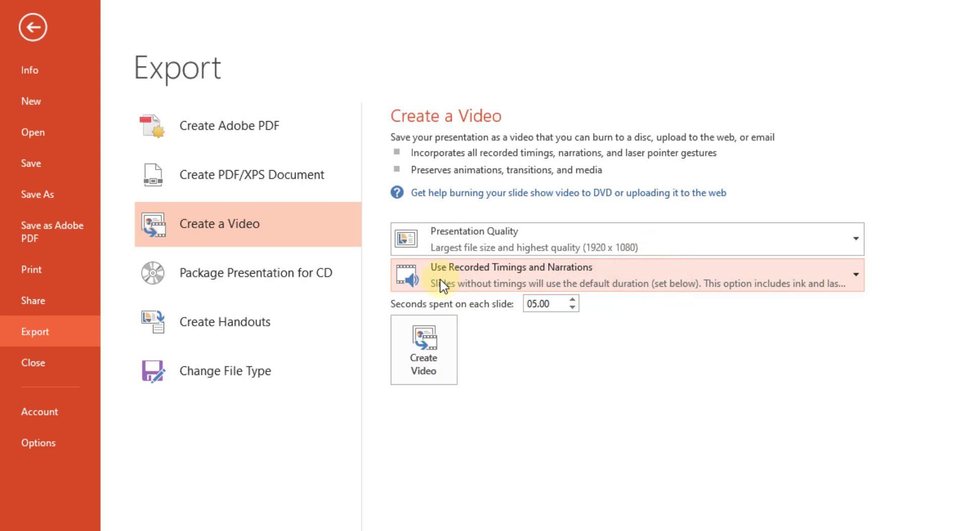
{"action": "left_click", "coordinate": [561, 273]}
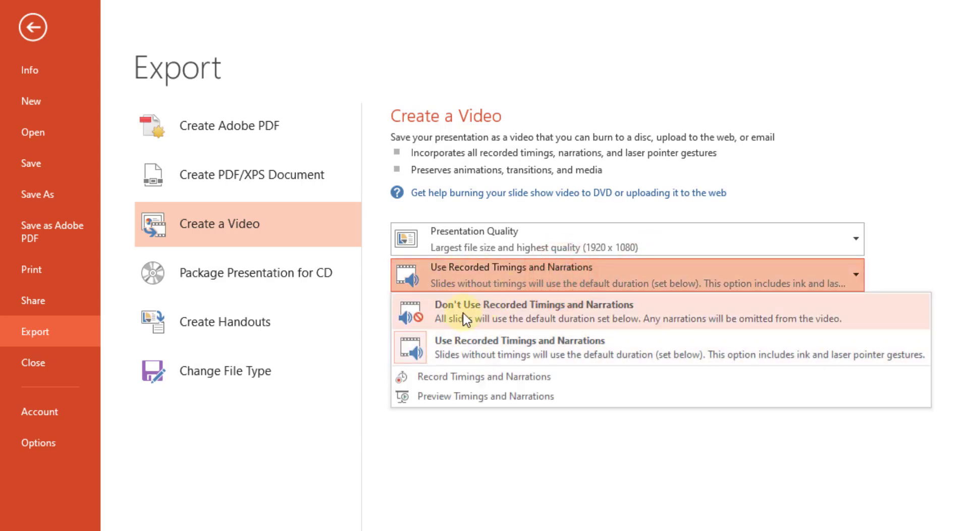
{"action": "left_click", "coordinate": [464, 317]}
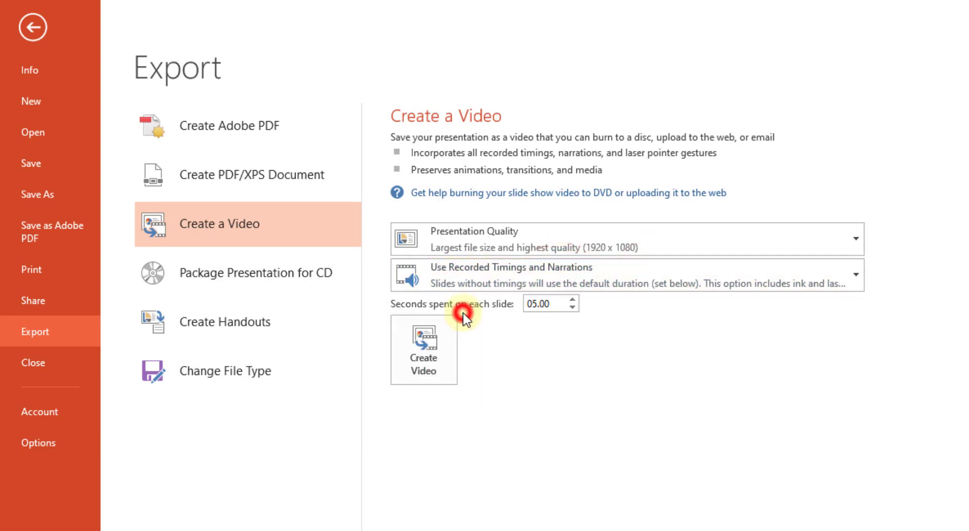
Create the video as an MPEG-4 file named Photo Album on the Desktop, and play the exported file to its end
{"action": "left_click", "coordinate": [433, 359]}
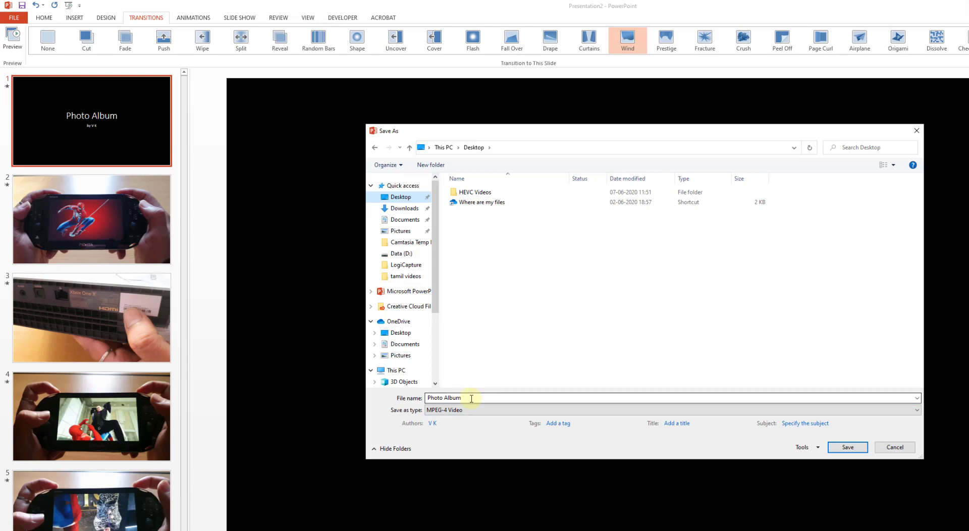
{"action": "left_click", "coordinate": [848, 448]}
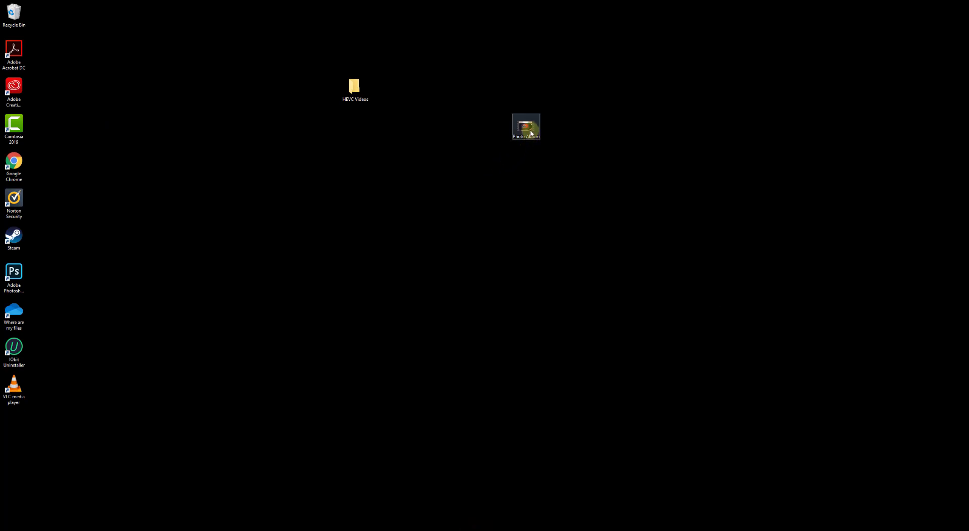
{"action": "double_click", "coordinate": [531, 133]}
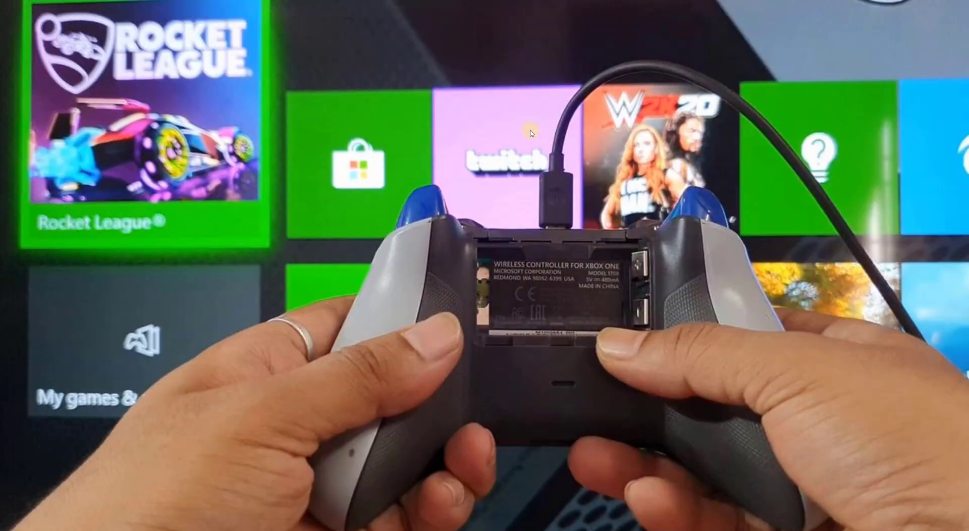
{"action": "left_click", "coordinate": [530, 133]}
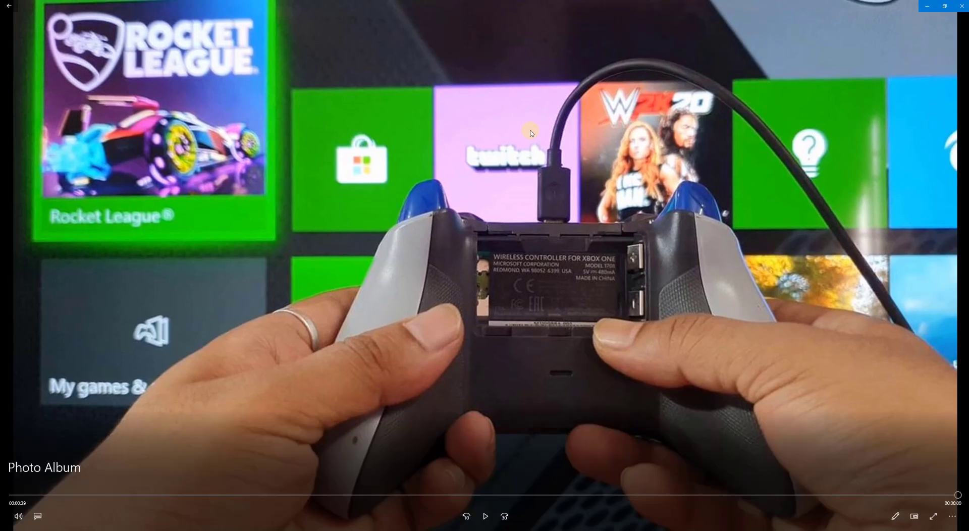